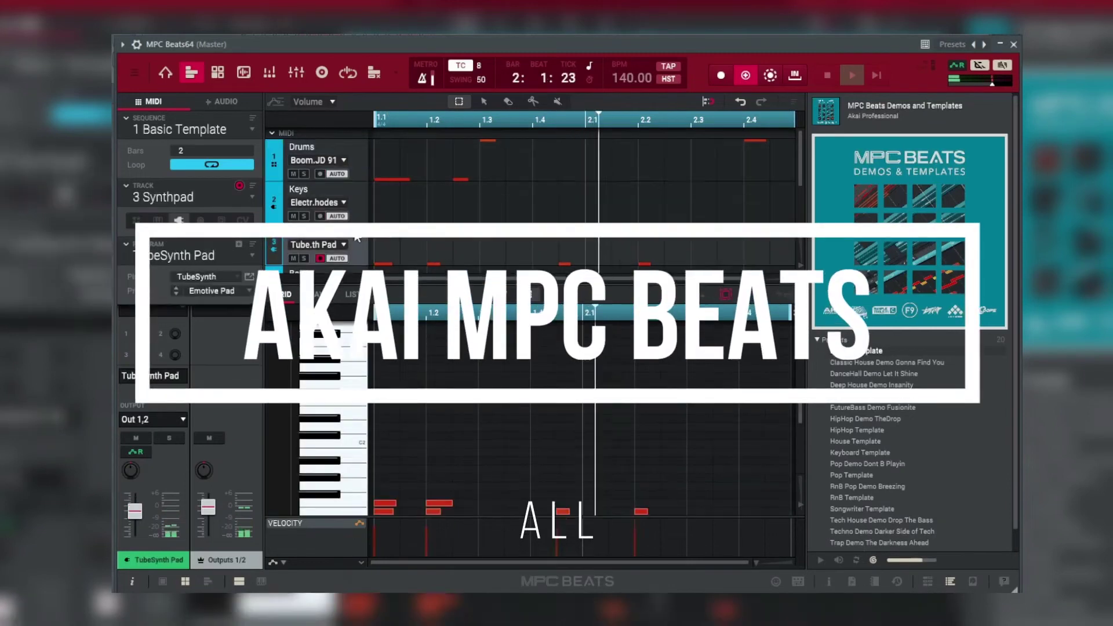
pyautogui.scroll(-1, 566, 426)
pyautogui.moveTo(487, 458); pyautogui.dragTo(359, 491)
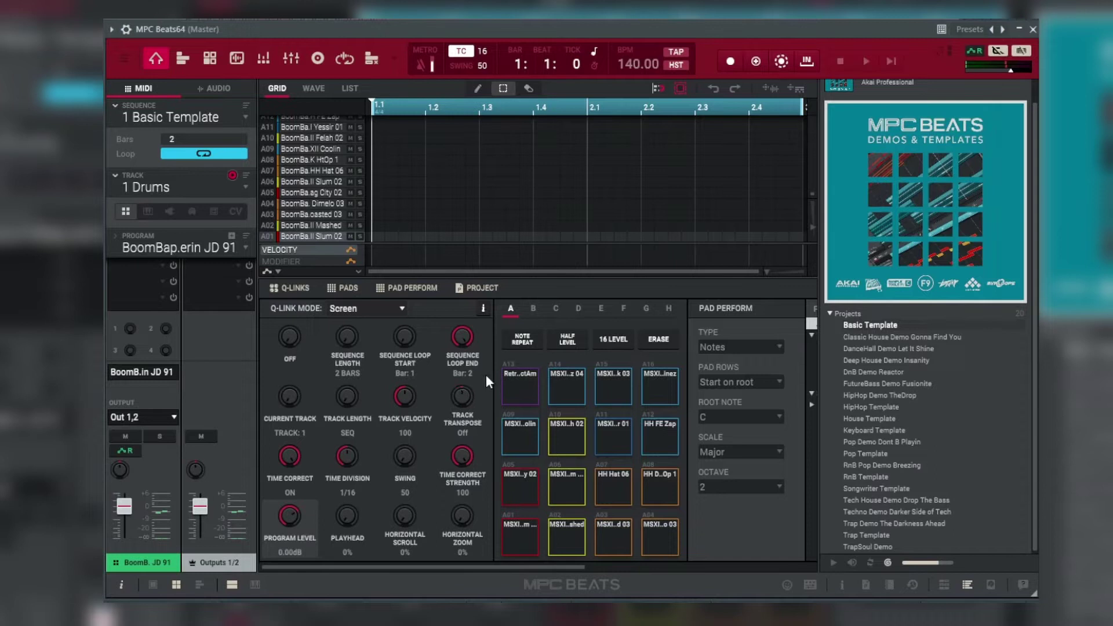
pyautogui.scroll(1, 920, 405)
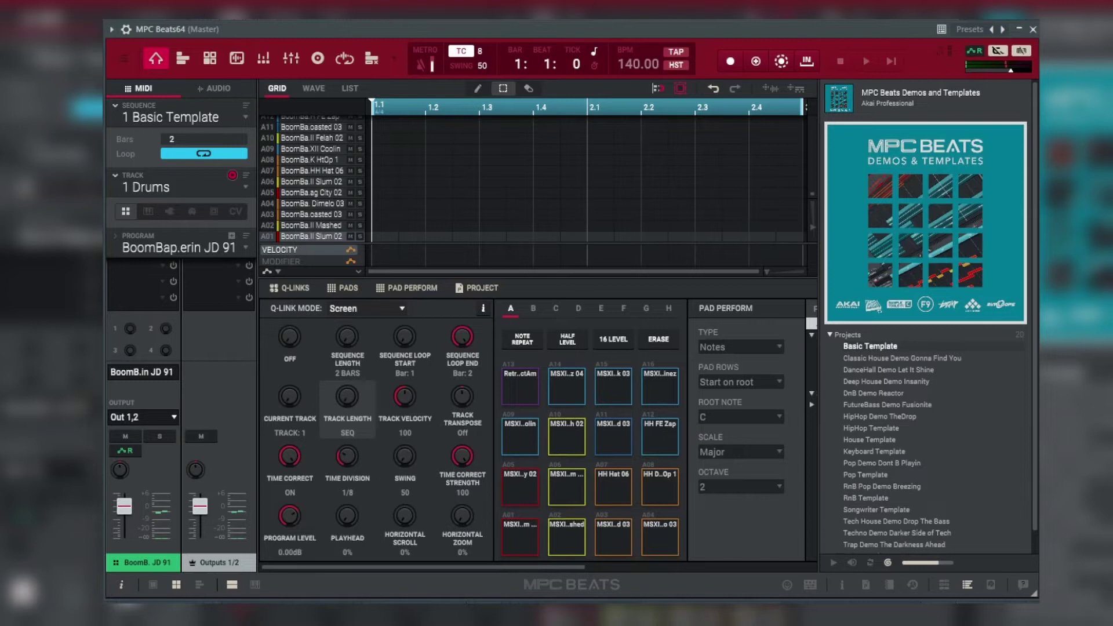
# Assign the BoomBap-Melodic sample to pad A09 and a BoomBap-Snare sample to pad A05, auditioning each pad.
pyautogui.moveTo(435, 567); pyautogui.dragTo(566, 566)
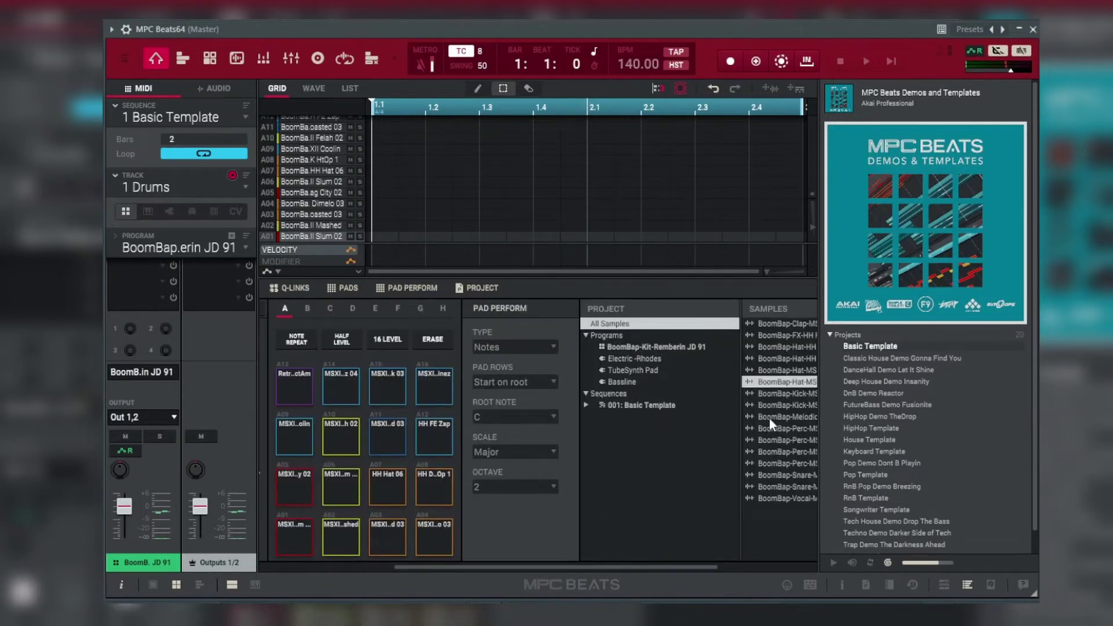
pyautogui.moveTo(781, 416); pyautogui.dragTo(298, 447)
pyautogui.click(298, 439)
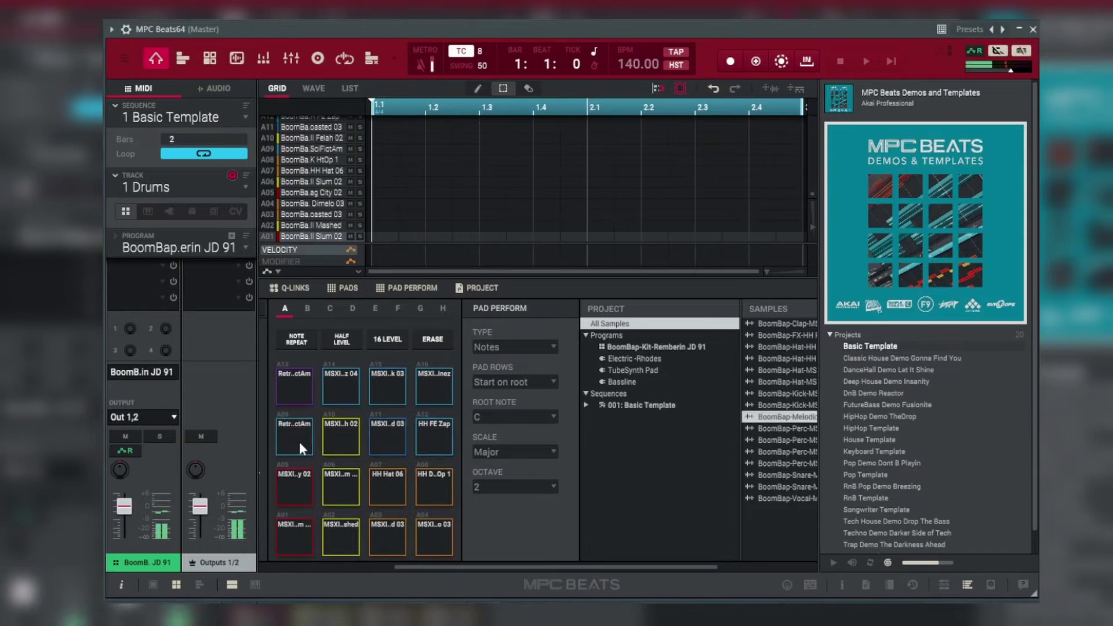
pyautogui.moveTo(780, 440); pyautogui.dragTo(285, 496)
pyautogui.click(285, 496)
pyautogui.moveTo(780, 475); pyautogui.dragTo(296, 486)
pyautogui.click(297, 486)
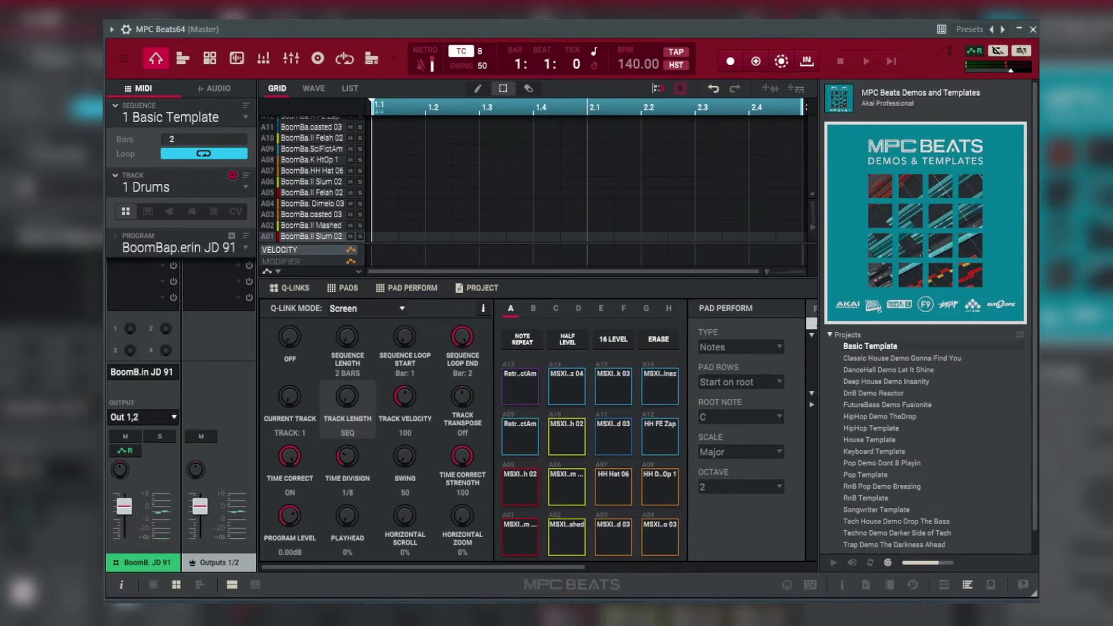
# Try lowering the Outputs 1/2 volume fader.
pyautogui.hscroll(5, 300, 556)
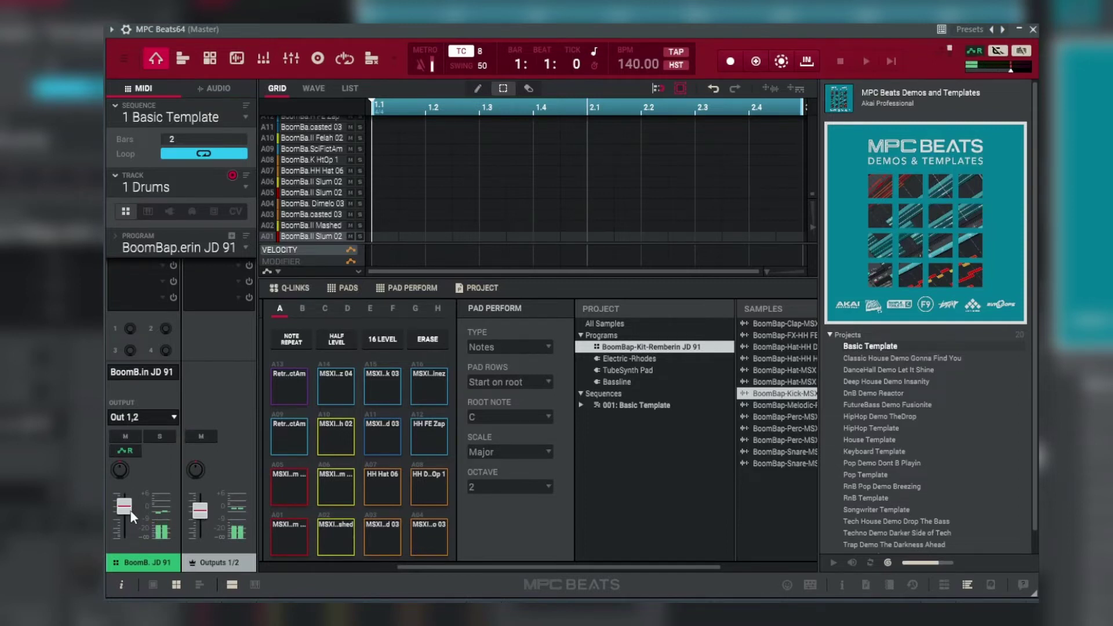
pyautogui.moveTo(195, 511); pyautogui.dragTo(193, 550)
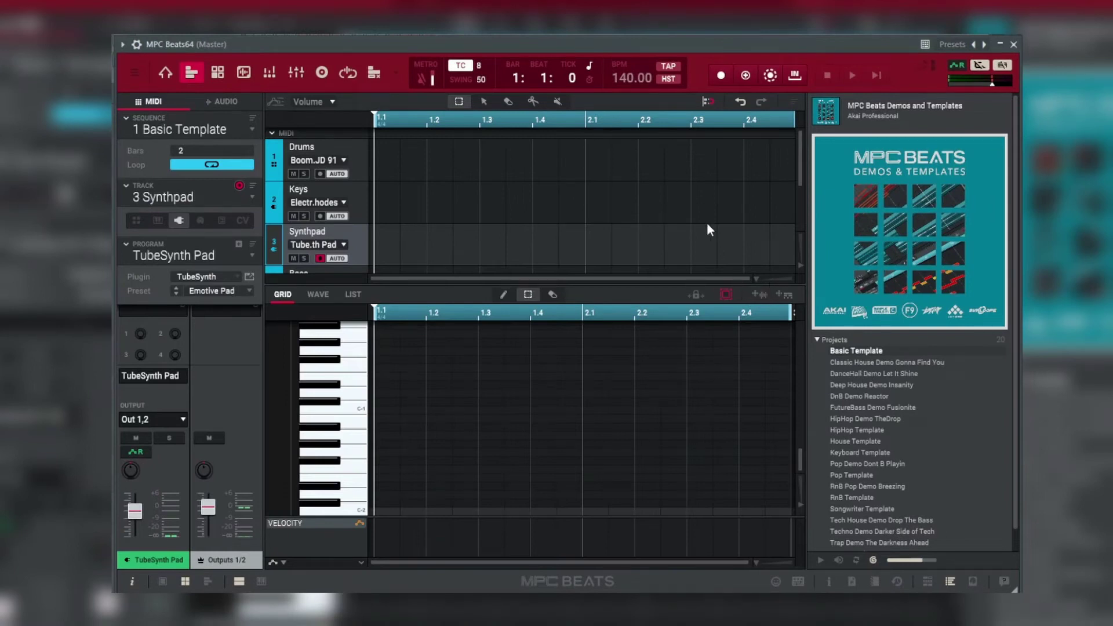
# Record a two-bar looped part on the Synthpad track and overdub hits on the Drums track.
pyautogui.click(721, 76)
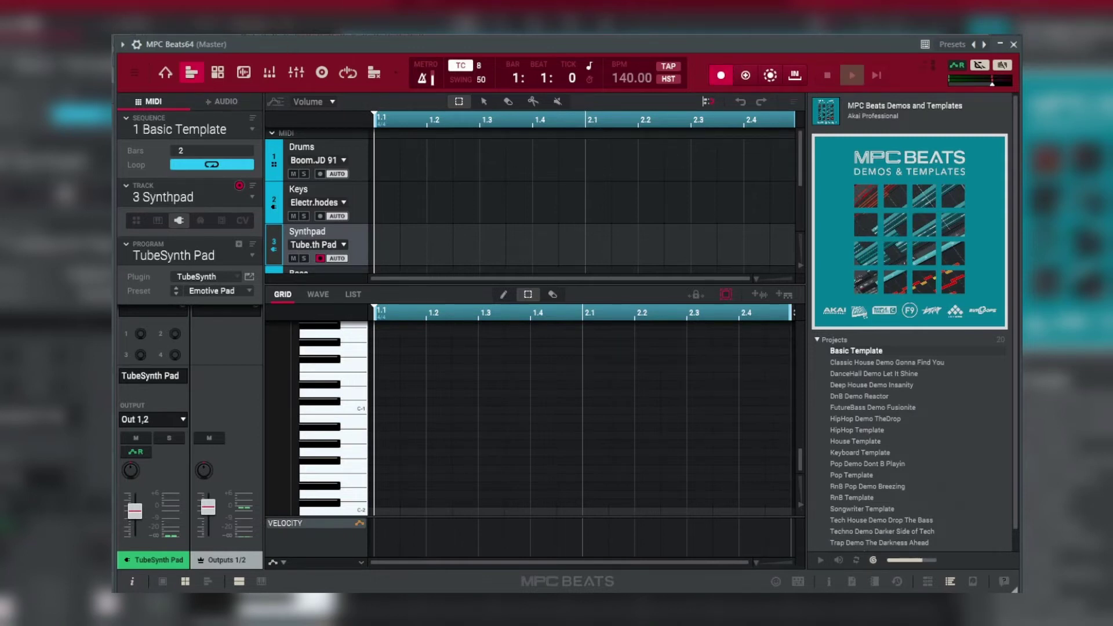
pyautogui.press('space')
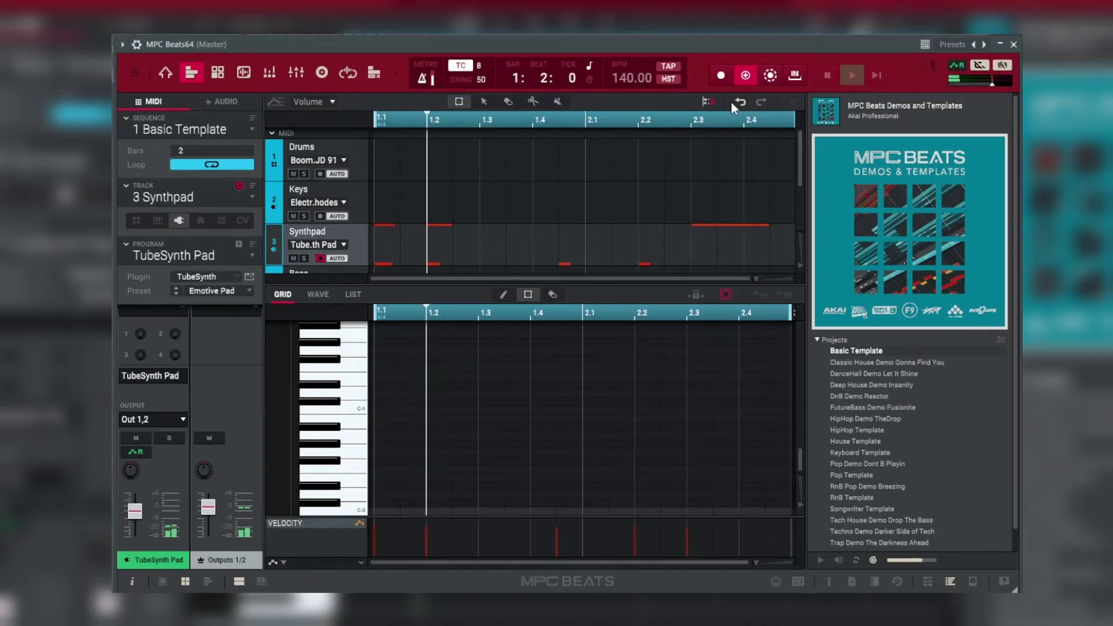
pyautogui.click(313, 152)
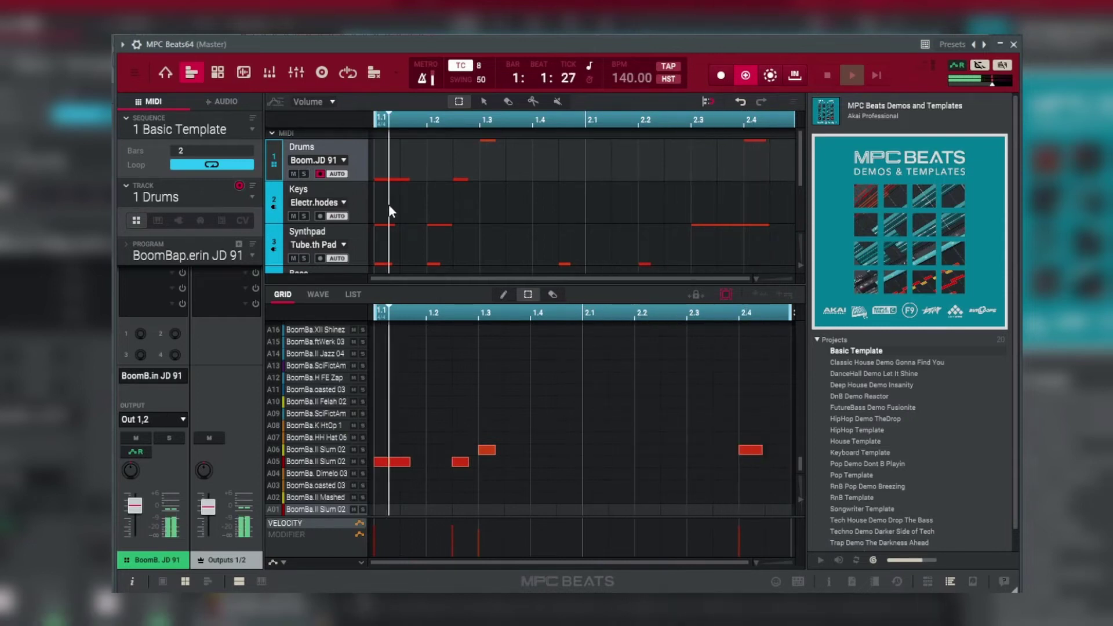
# Remove the stray higher notes from the Synthpad track, including the long one at beat 2.3.
pyautogui.moveTo(389, 207); pyautogui.dragTo(659, 220)
pyautogui.moveTo(760, 201); pyautogui.dragTo(675, 245)
pyautogui.moveTo(474, 204); pyautogui.dragTo(385, 227)
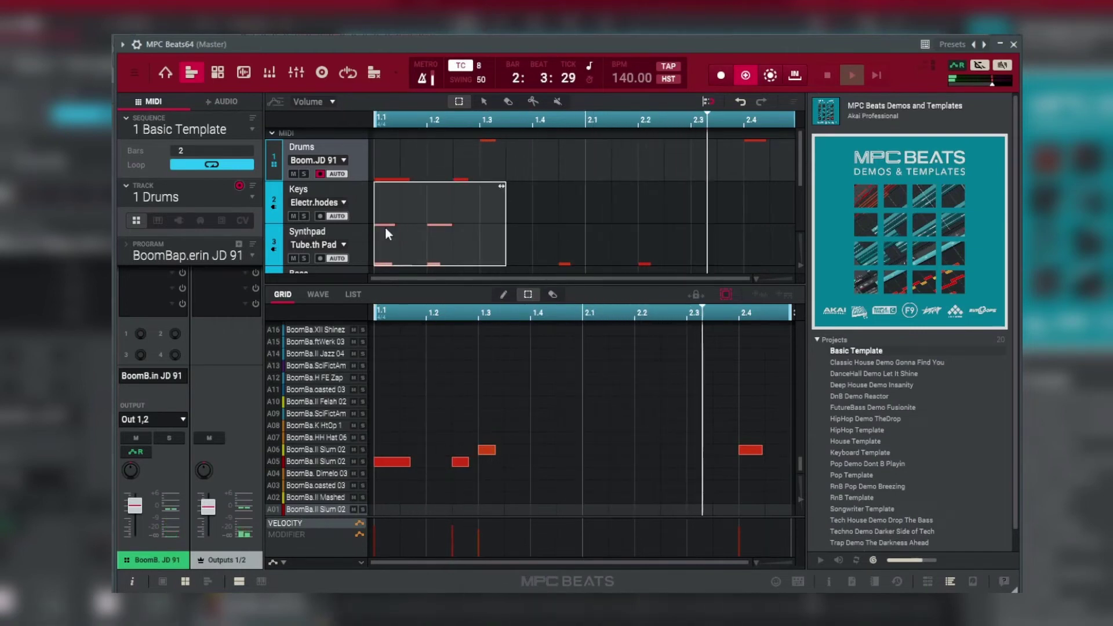
pyautogui.click(571, 215)
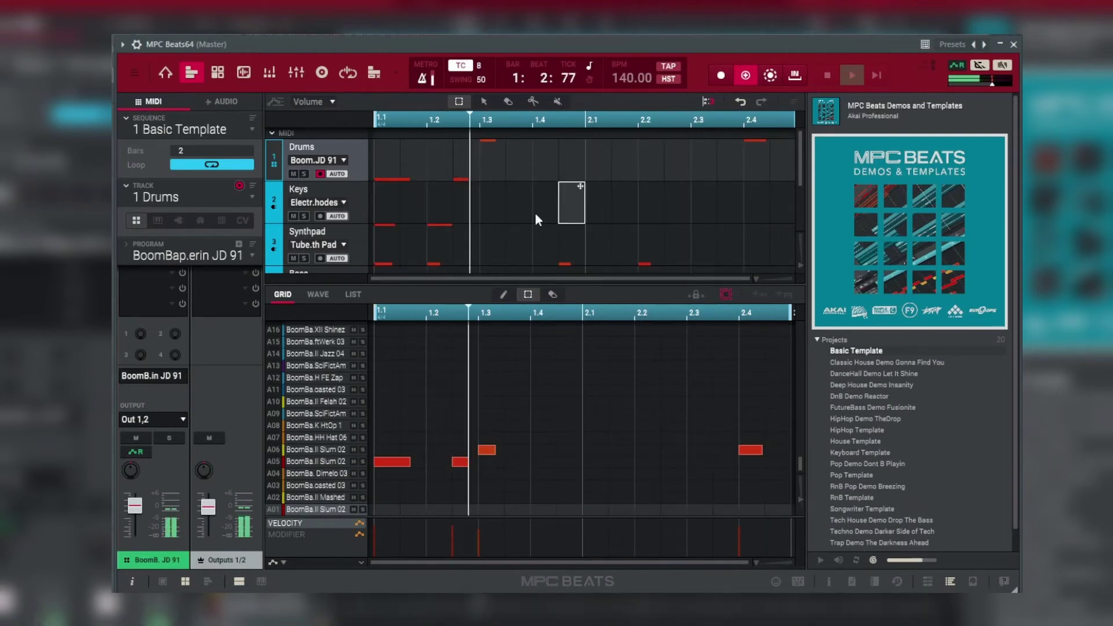
pyautogui.click(345, 220)
pyautogui.click(354, 228)
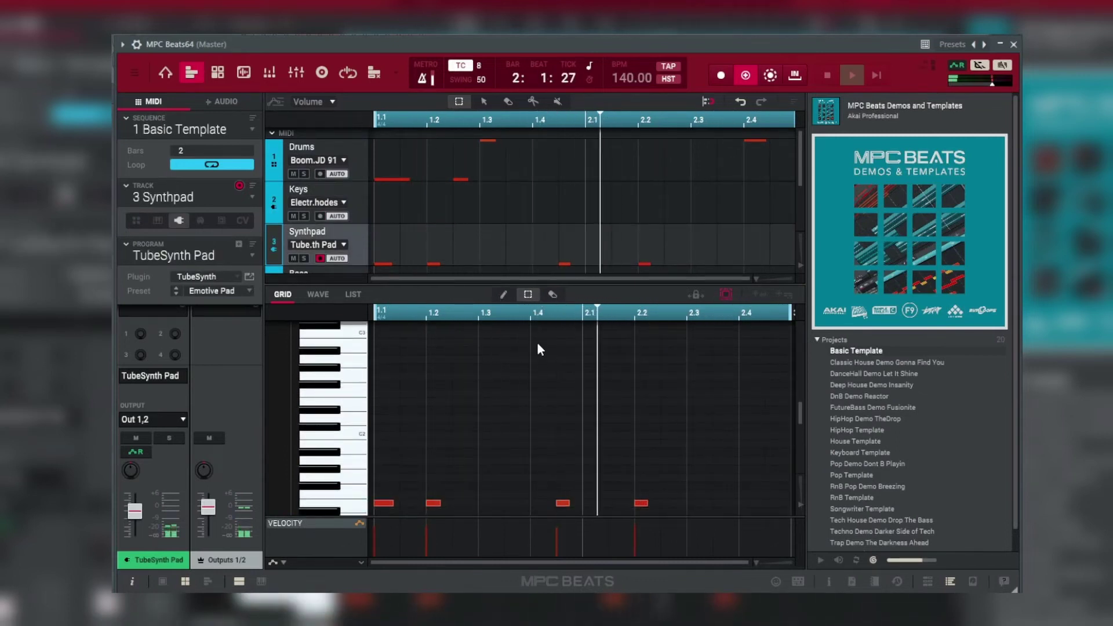
pyautogui.scroll(-3, 468, 364)
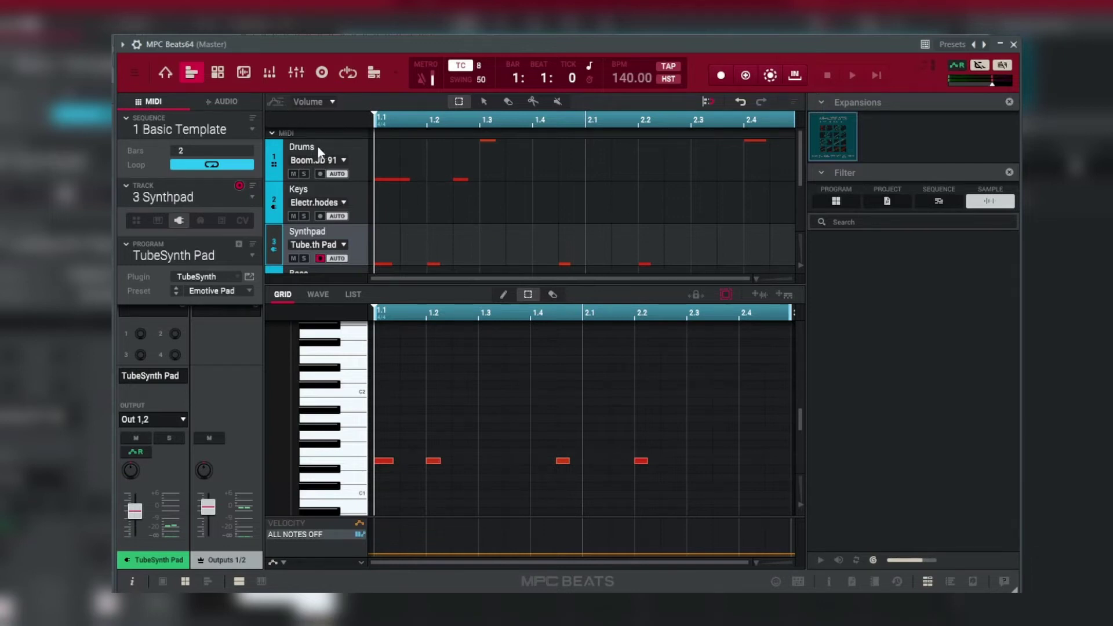
# Look through the track list down to the Vocal audio track and select the Drums track.
pyautogui.scroll(-3, 319, 147)
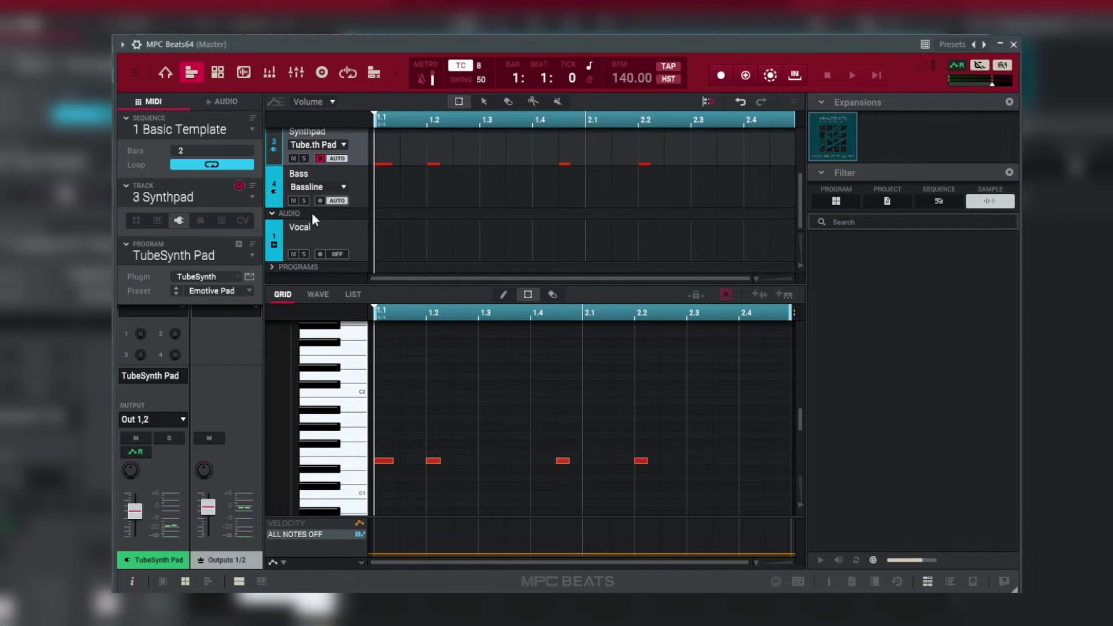
pyautogui.scroll(3, 309, 223)
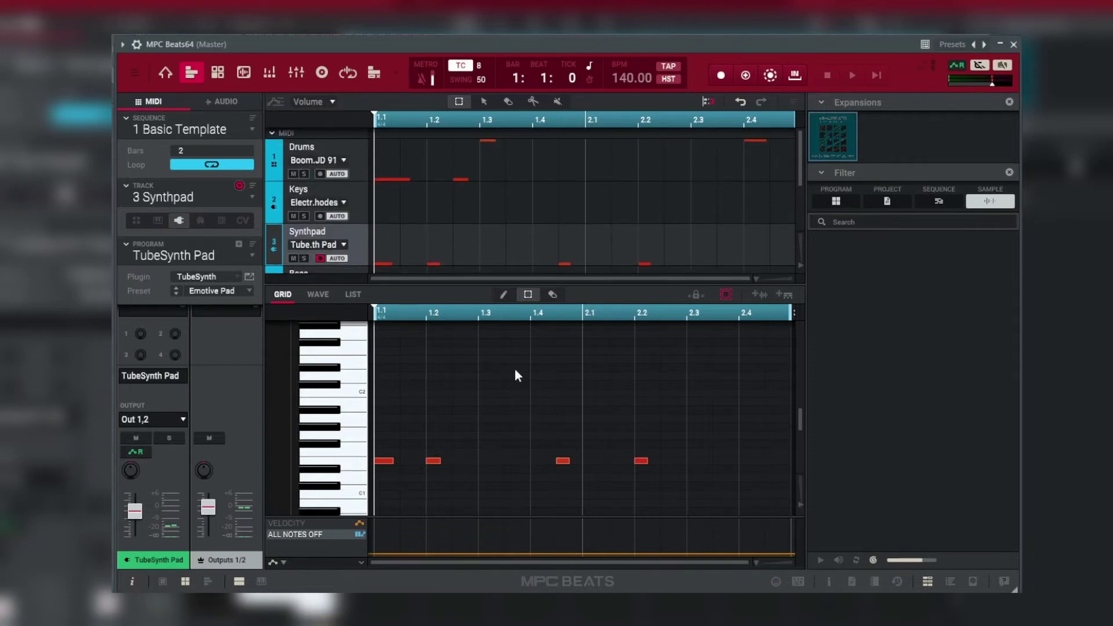
pyautogui.scroll(-1, 420, 377)
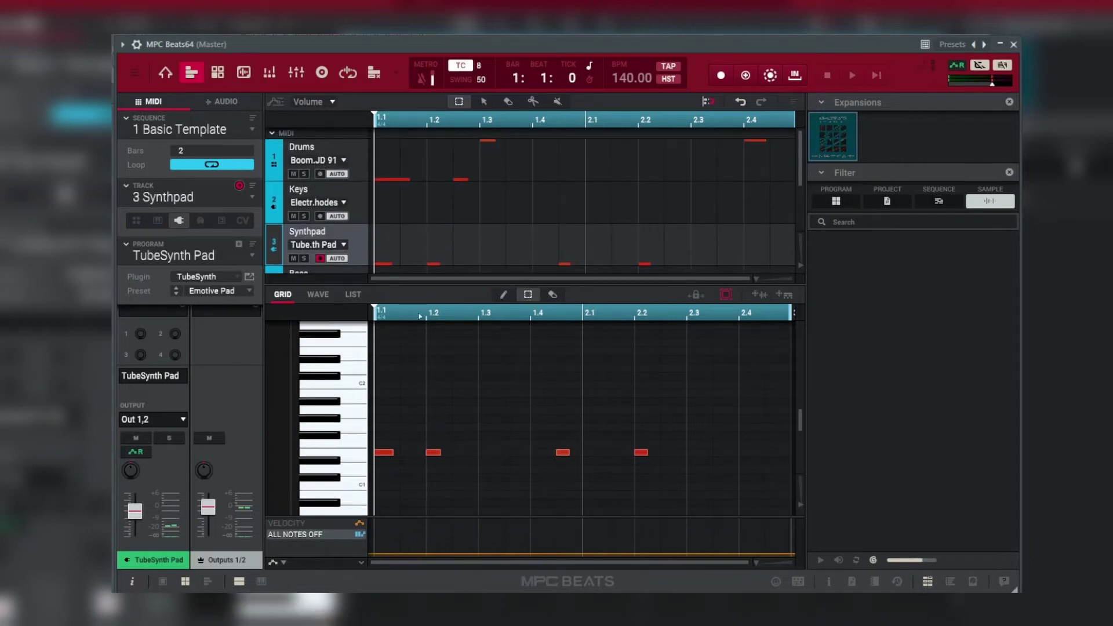
pyautogui.click(350, 192)
pyautogui.click(353, 153)
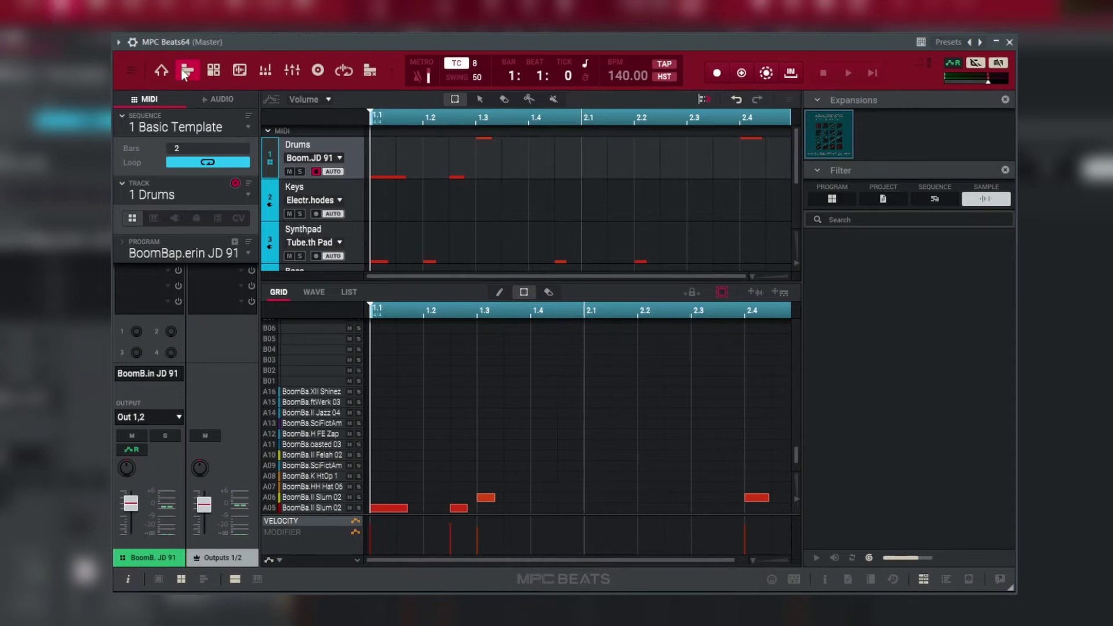
# Bring up the drum program's sample for editing and trim its end point to 9000.
pyautogui.click(213, 69)
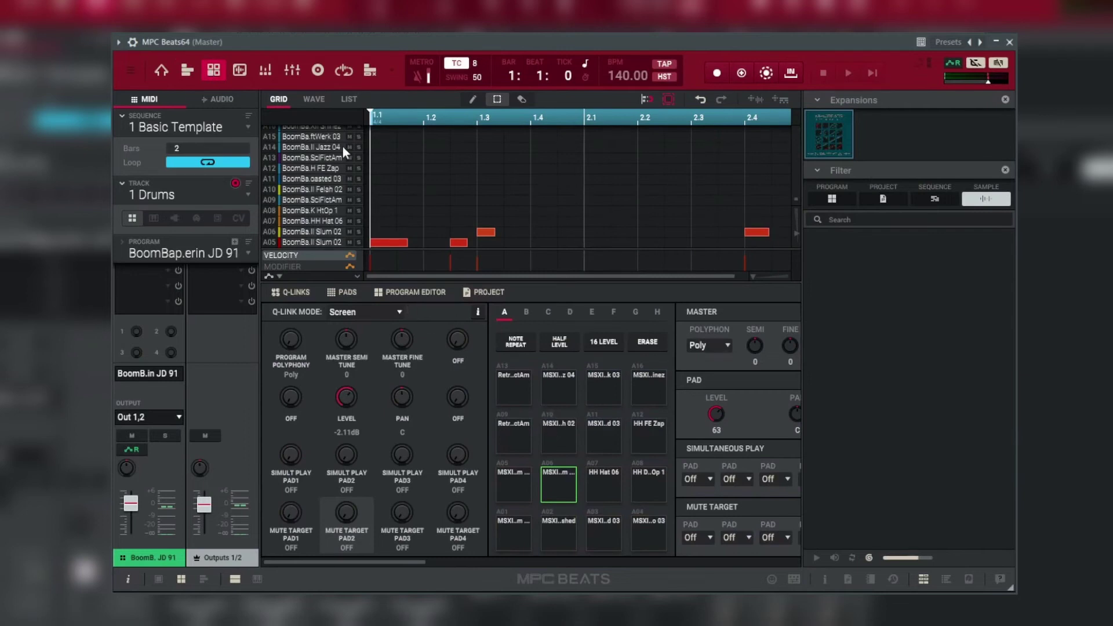
pyautogui.click(239, 71)
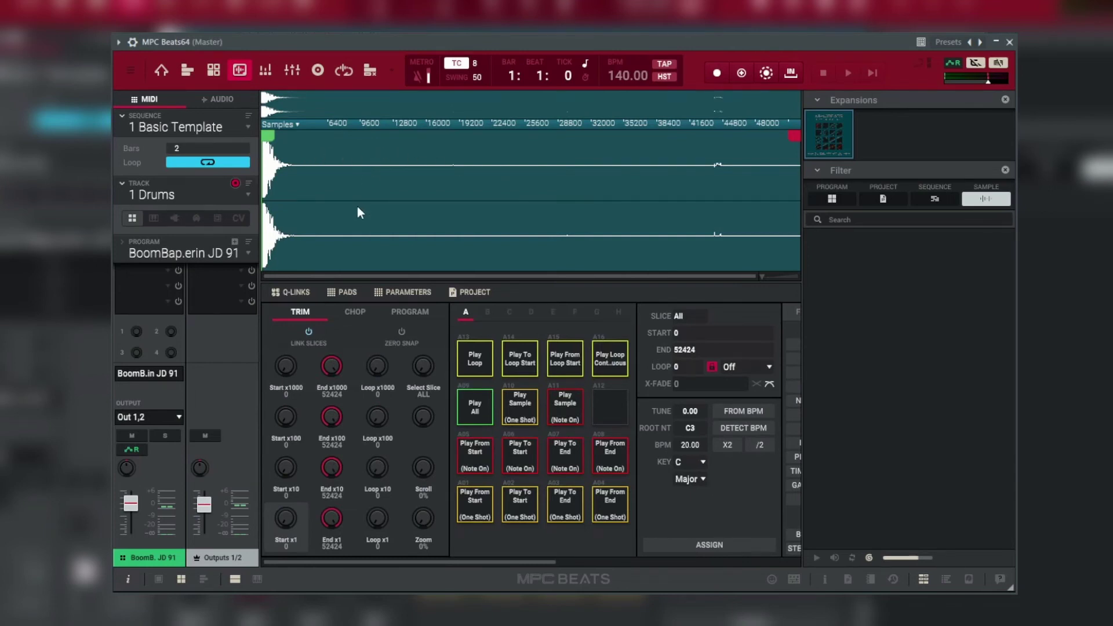
pyautogui.moveTo(331, 366)
pyautogui.mouseDown()
pyautogui.moveTo(332, 501)
pyautogui.moveTo(332, 479)
pyautogui.mouseUp()
pyautogui.moveTo(283, 413)
pyautogui.mouseDown()
pyautogui.moveTo(283, 306)
pyautogui.moveTo(283, 342)
pyautogui.mouseUp()
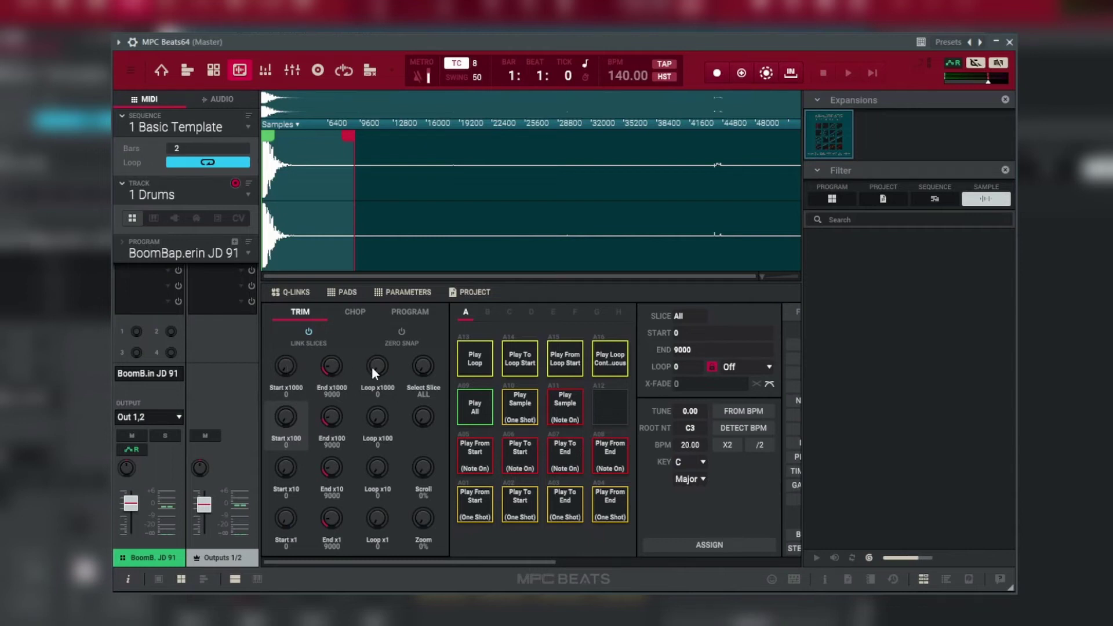
# Switch sample editing from Chop to Program mode and set the pad's sample end point to 1000.
pyautogui.click(352, 312)
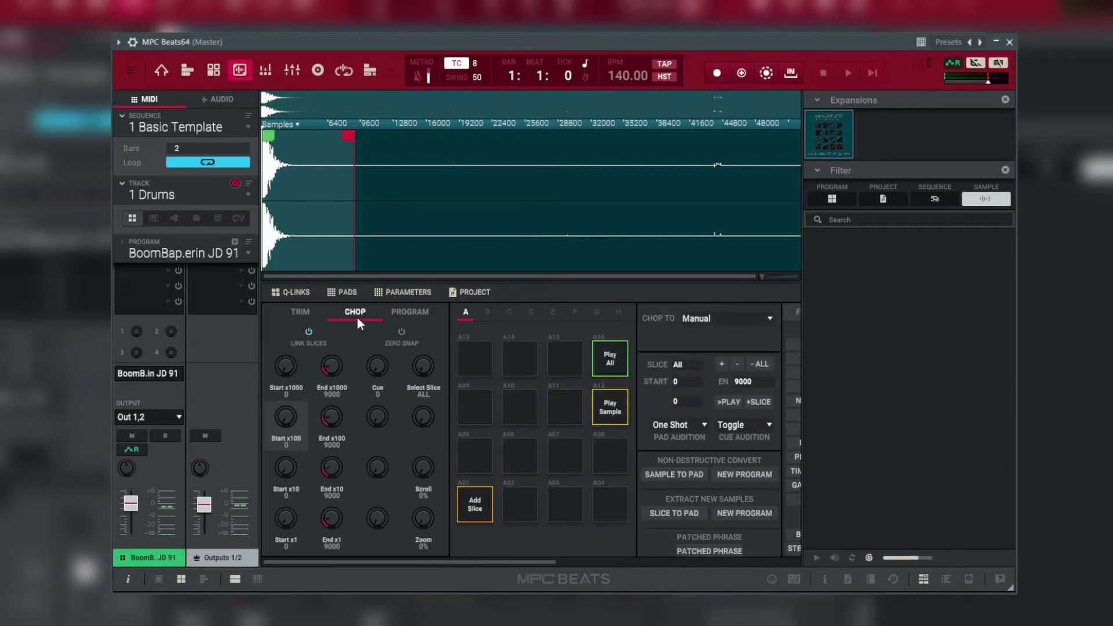
pyautogui.click(410, 312)
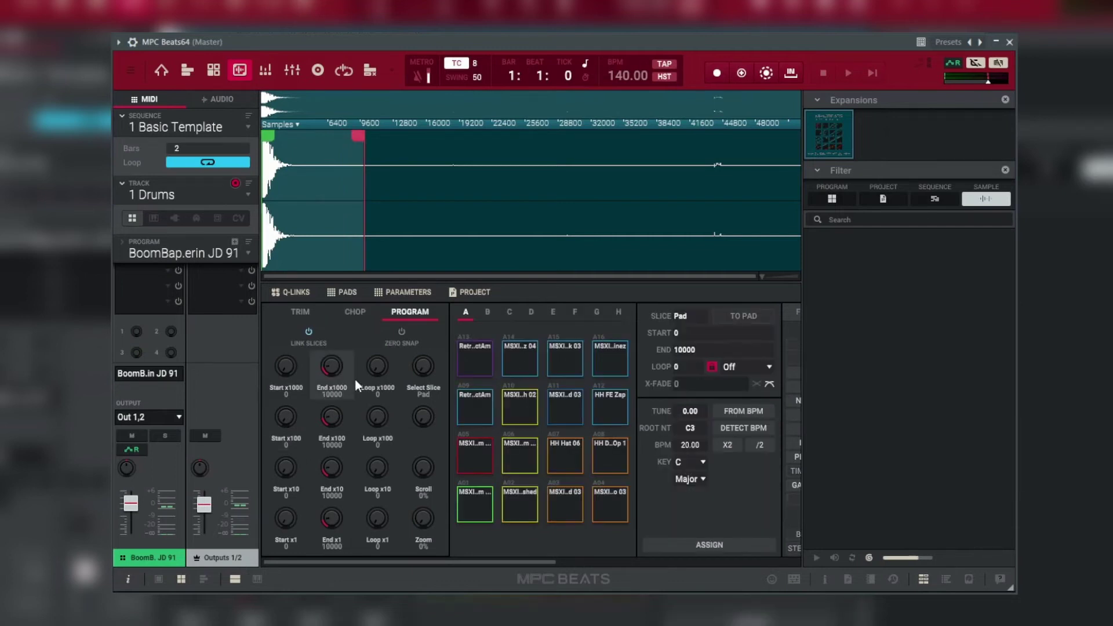
pyautogui.click(325, 210)
pyautogui.click(284, 154)
pyautogui.moveTo(331, 367); pyautogui.dragTo(332, 391)
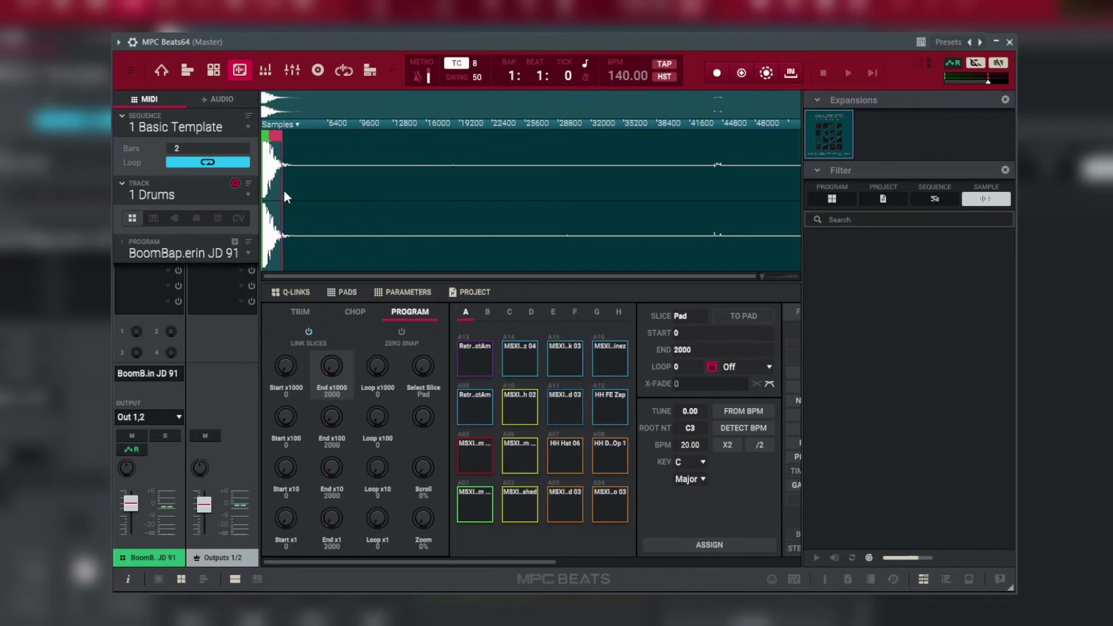
pyautogui.moveTo(332, 366); pyautogui.dragTo(331, 370)
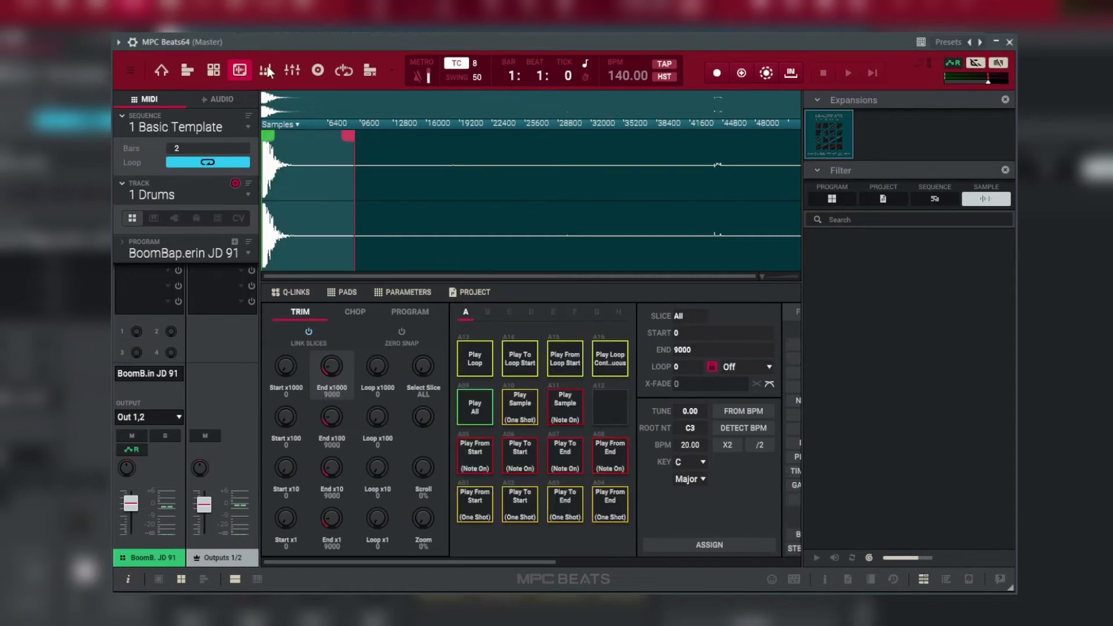
# Open the drum program's channel mixer and adjust the level of pad A05.
pyautogui.click(266, 71)
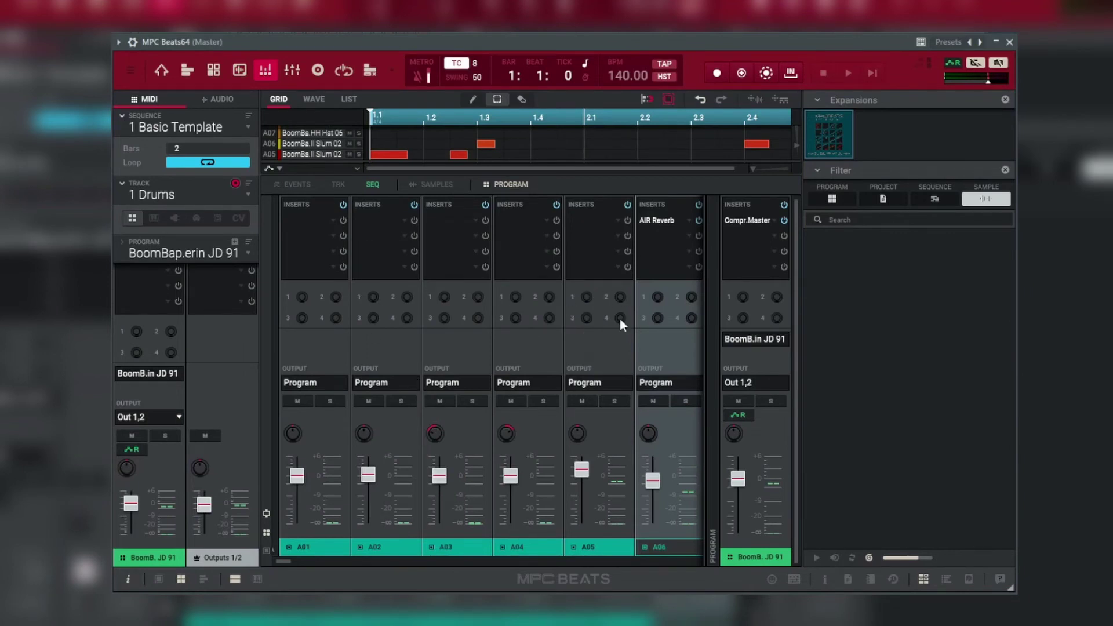
pyautogui.moveTo(581, 470); pyautogui.dragTo(657, 491)
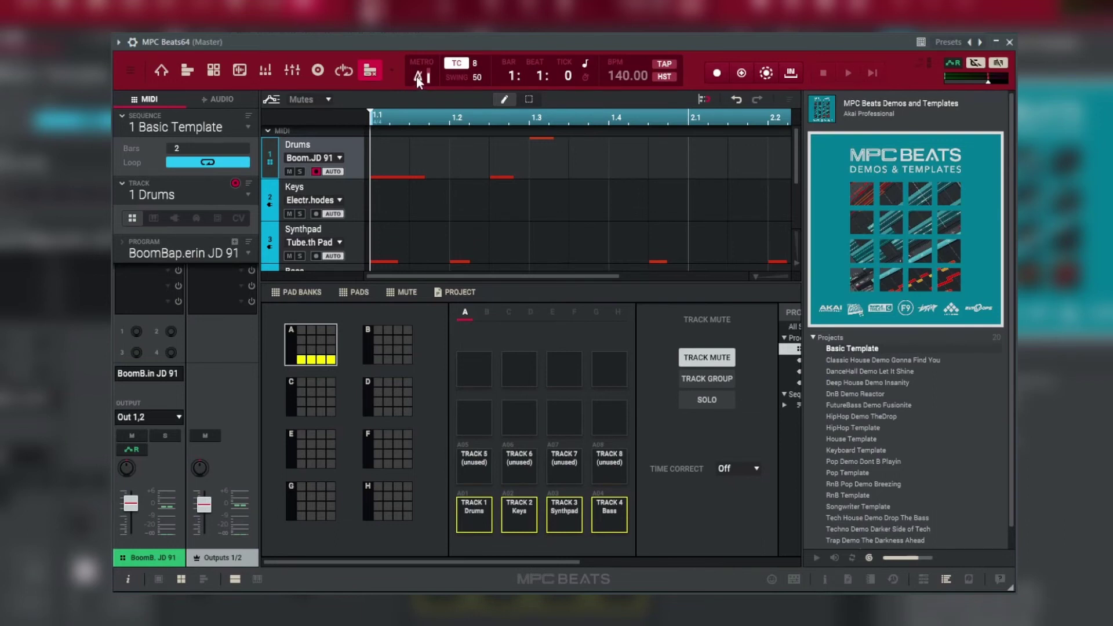
# Play the two-bar sequence with the metronome on and stop it.
pyautogui.press('space')
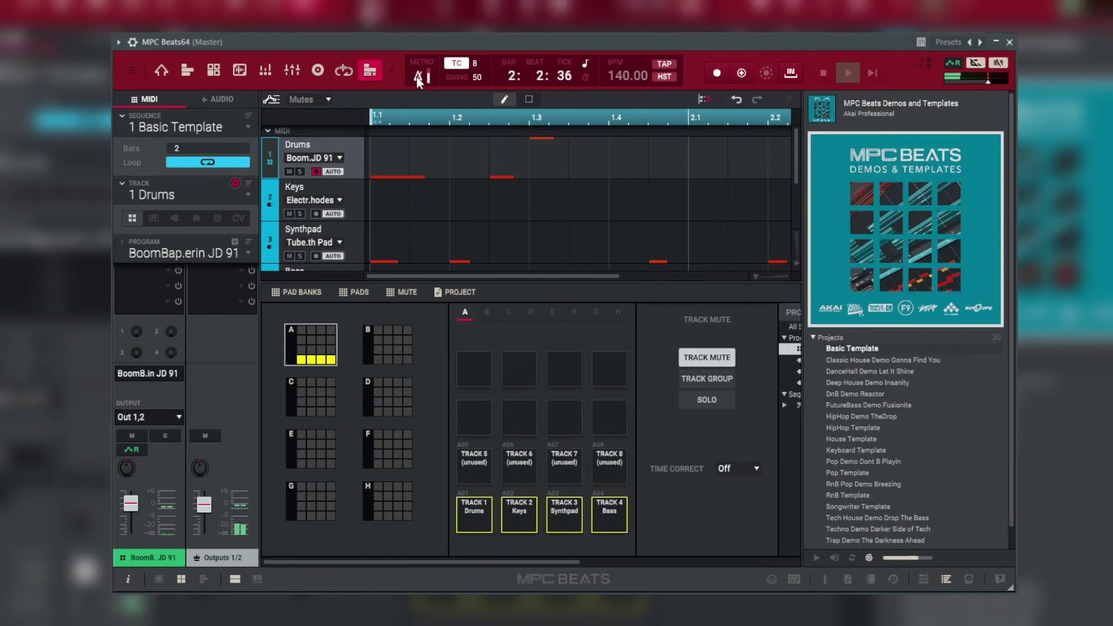
pyautogui.press('space')
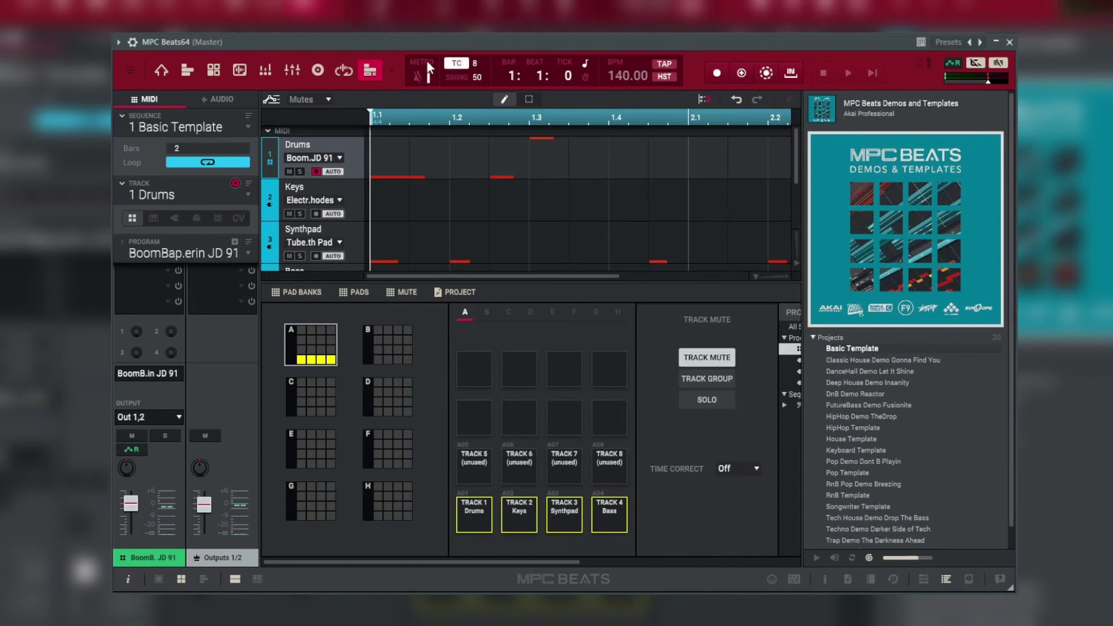
# Try a swing of 75 while the sequence plays, and set the swing back to 50.
pyautogui.moveTo(477, 77); pyautogui.dragTo(476, 46)
pyautogui.press('space')
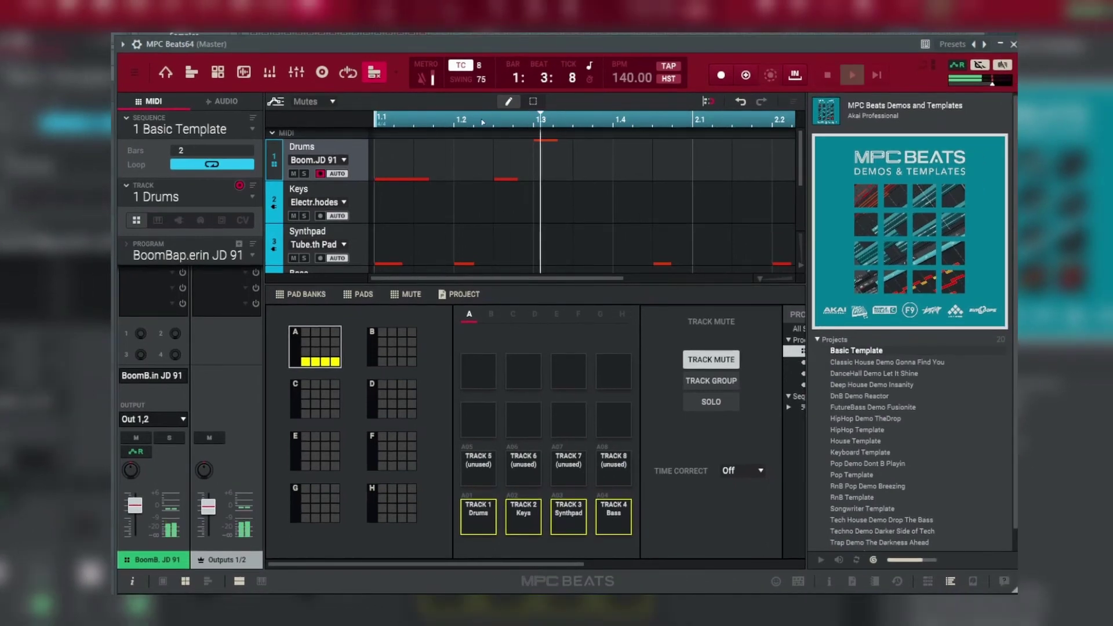
pyautogui.moveTo(486, 77); pyautogui.dragTo(485, 108)
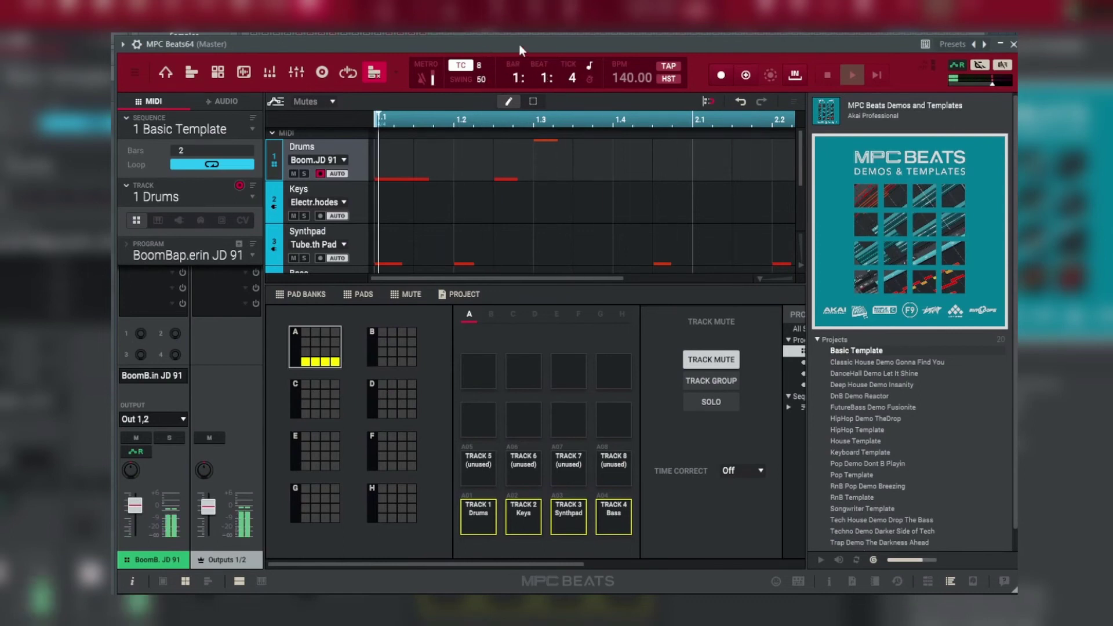
pyautogui.press('space')
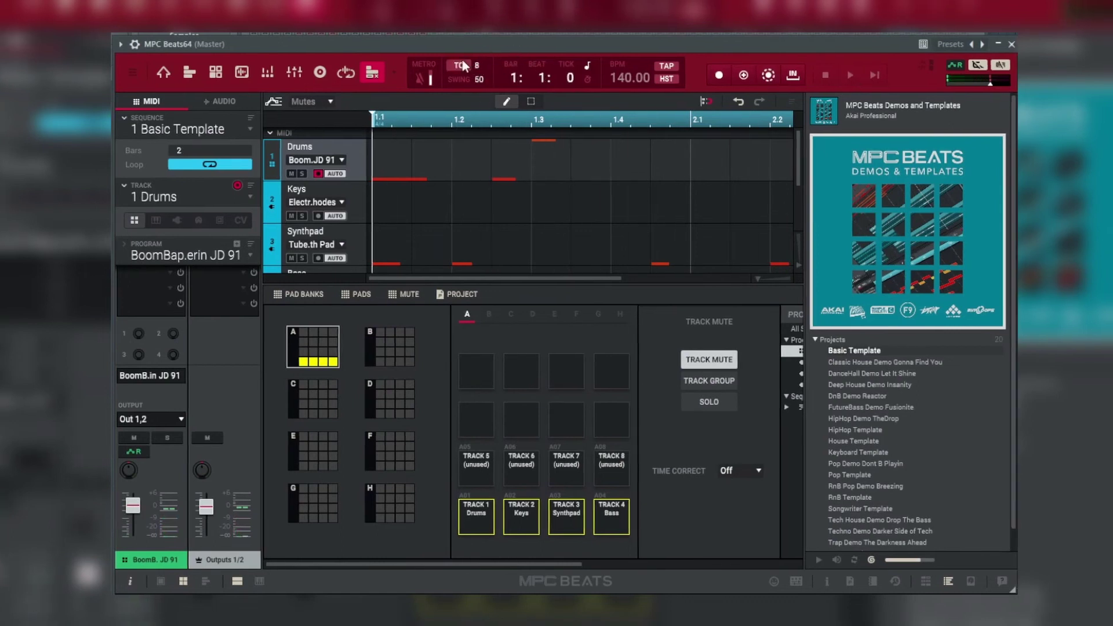
pyautogui.click(467, 63)
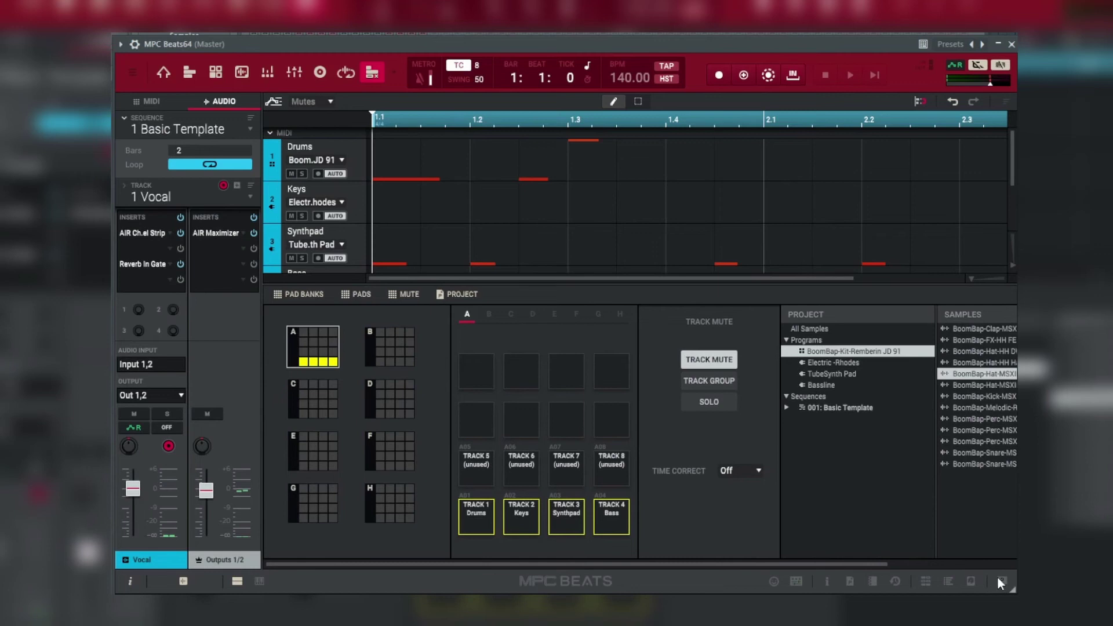
# Show the file browser and switch back to the expansion's project list.
pyautogui.click(970, 580)
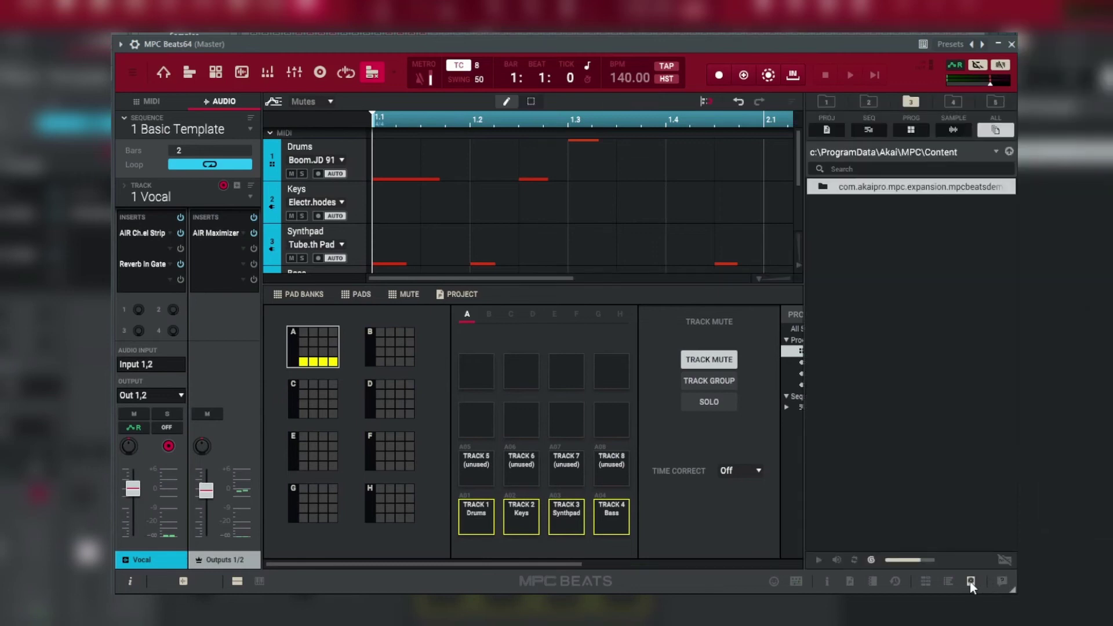
pyautogui.click(948, 582)
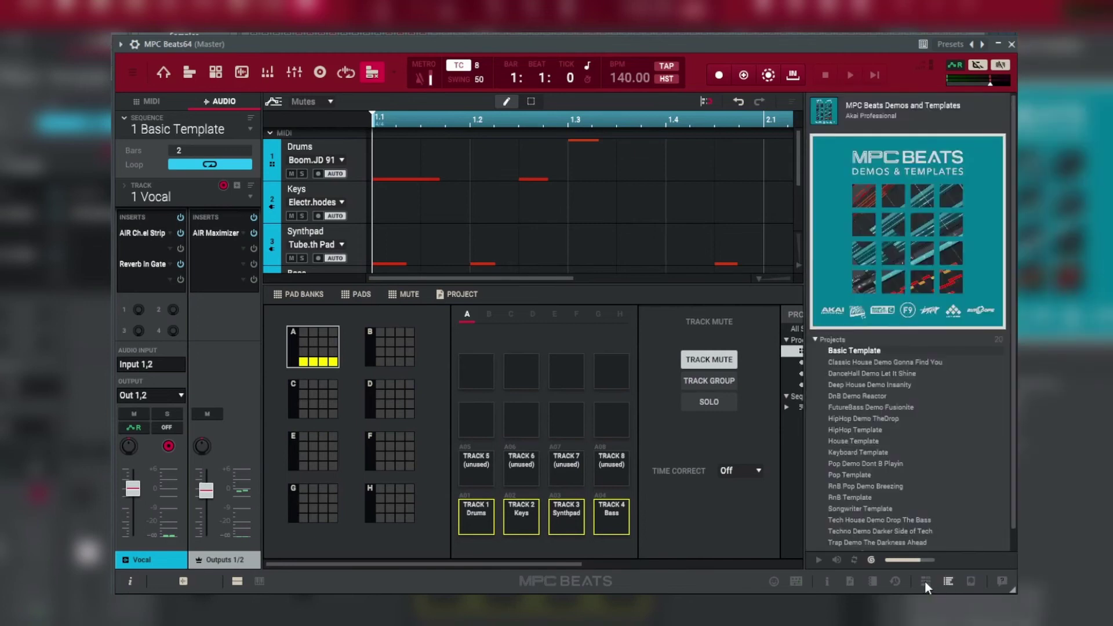
# View the expansion browser, project notes, project contents, welcome help and MIDI Learn mappings one after another.
pyautogui.click(925, 581)
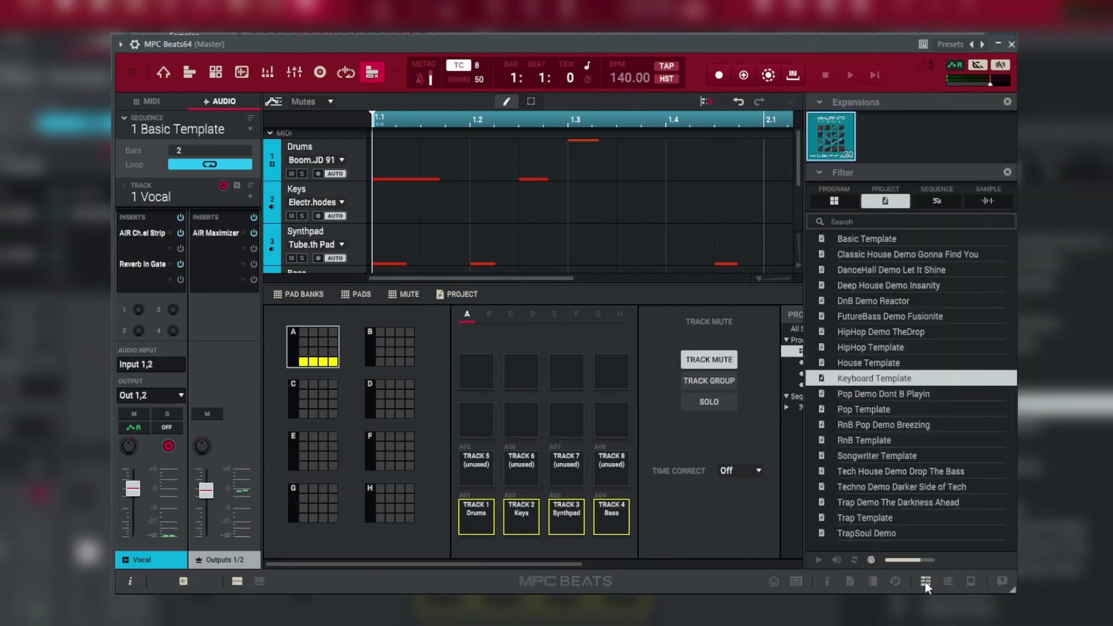
pyautogui.click(873, 580)
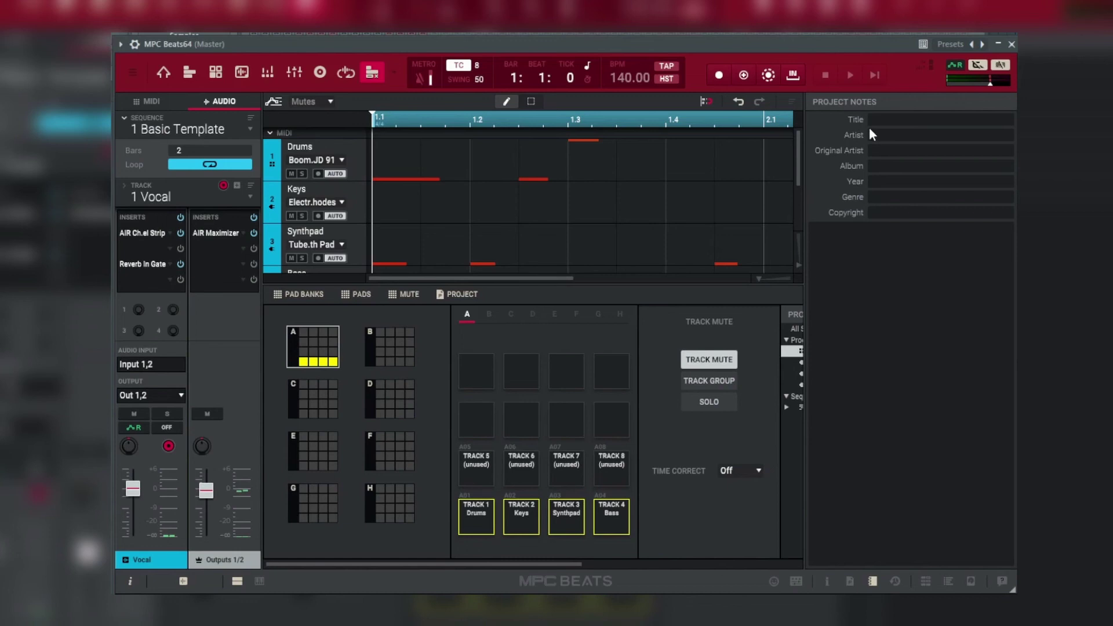
pyautogui.click(850, 582)
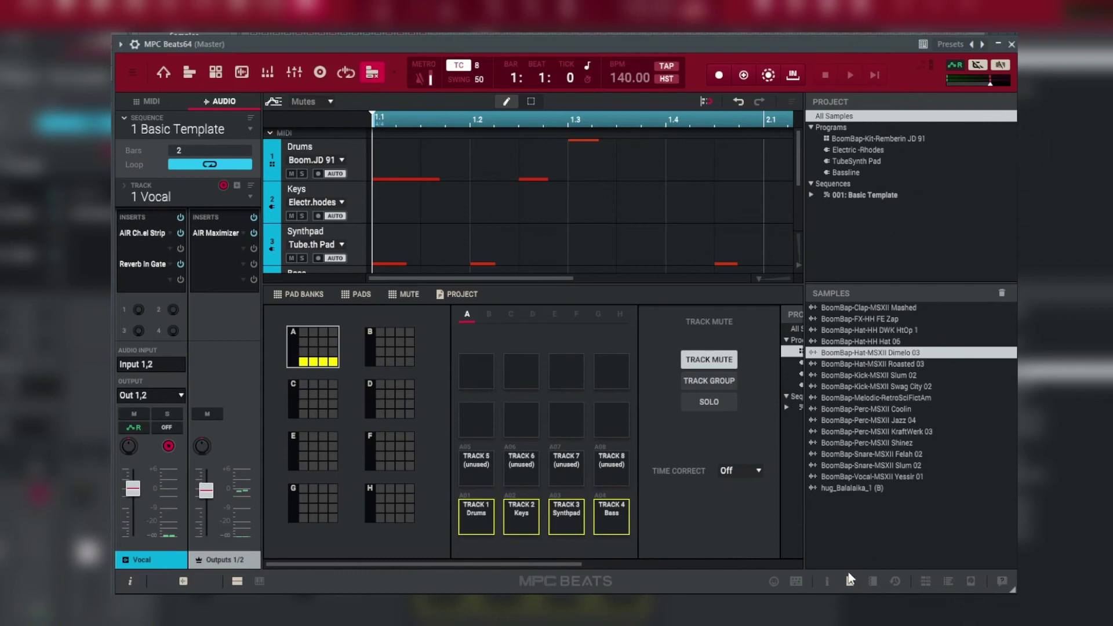
pyautogui.click(826, 582)
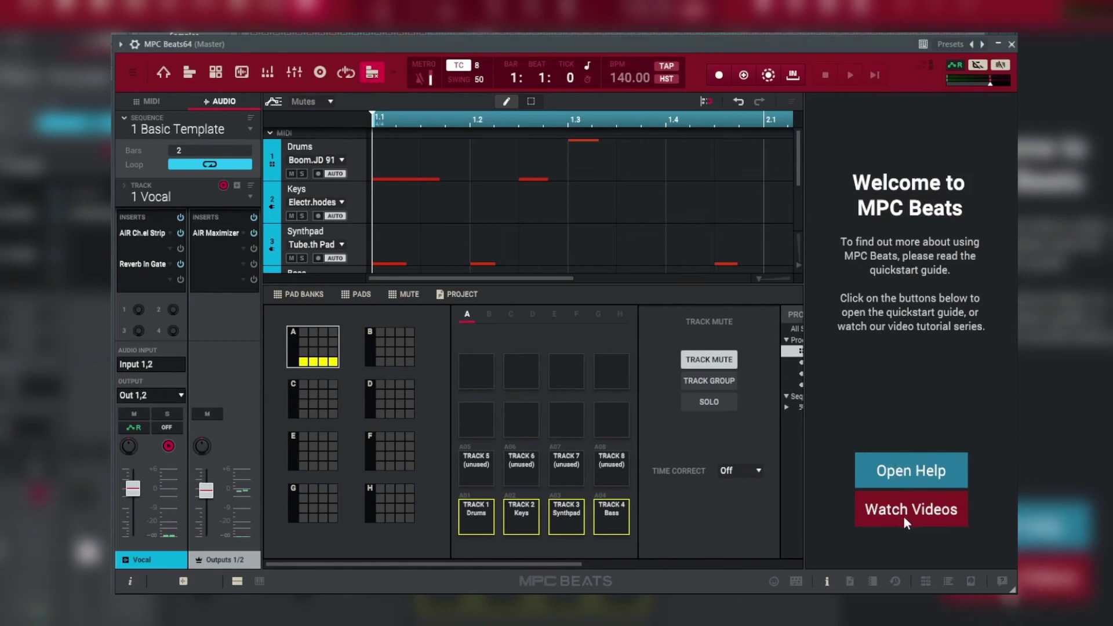
pyautogui.click(794, 582)
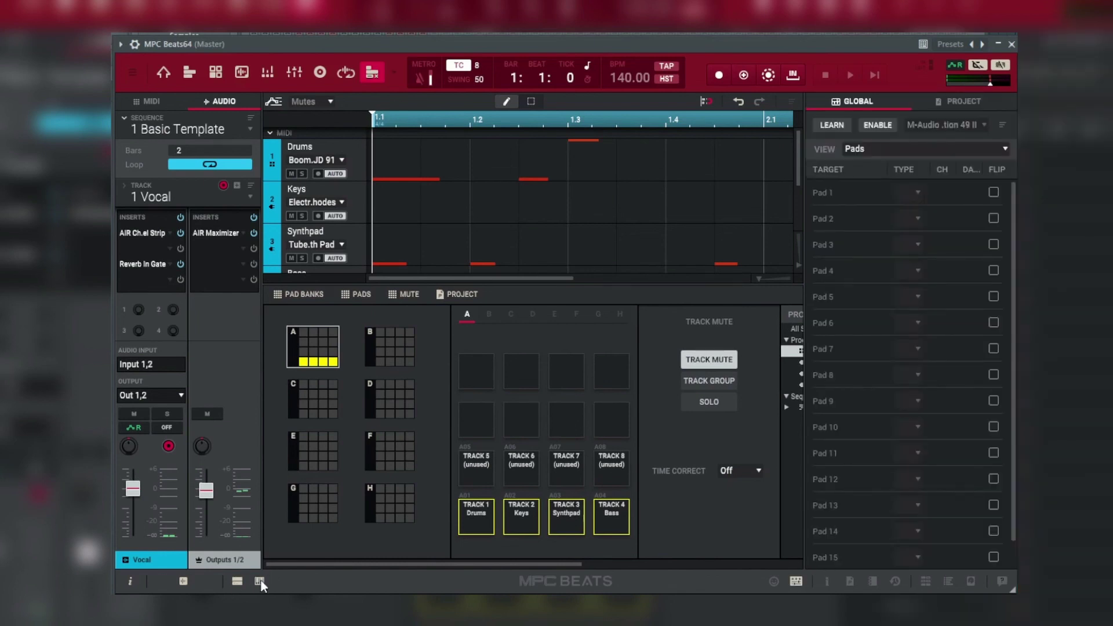
# Show the on-screen piano keyboard, and hide and restore the pad section below the track view.
pyautogui.click(260, 582)
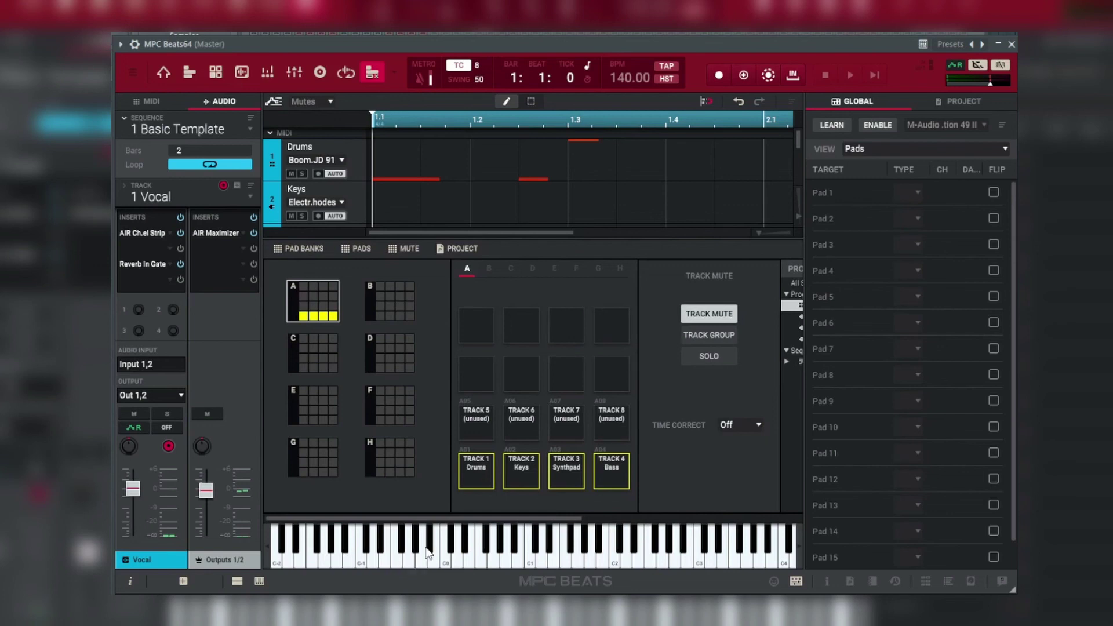
pyautogui.click(237, 581)
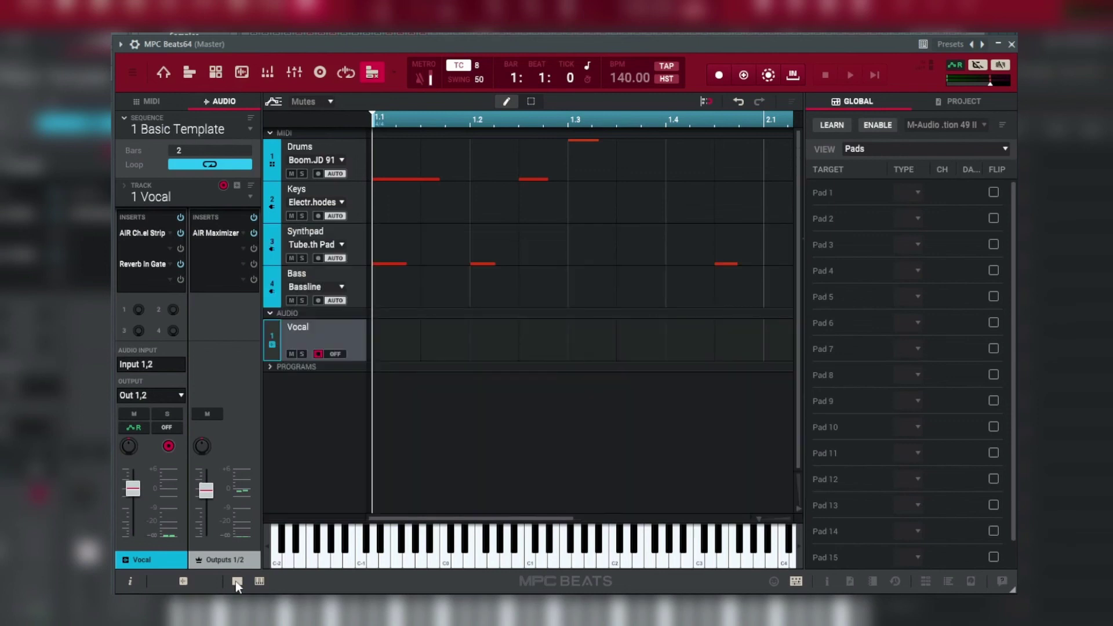
pyautogui.click(237, 581)
# Hide the Pads section in the track mute view, bring it back, and look across the neighbouring sections.
pyautogui.click(376, 248)
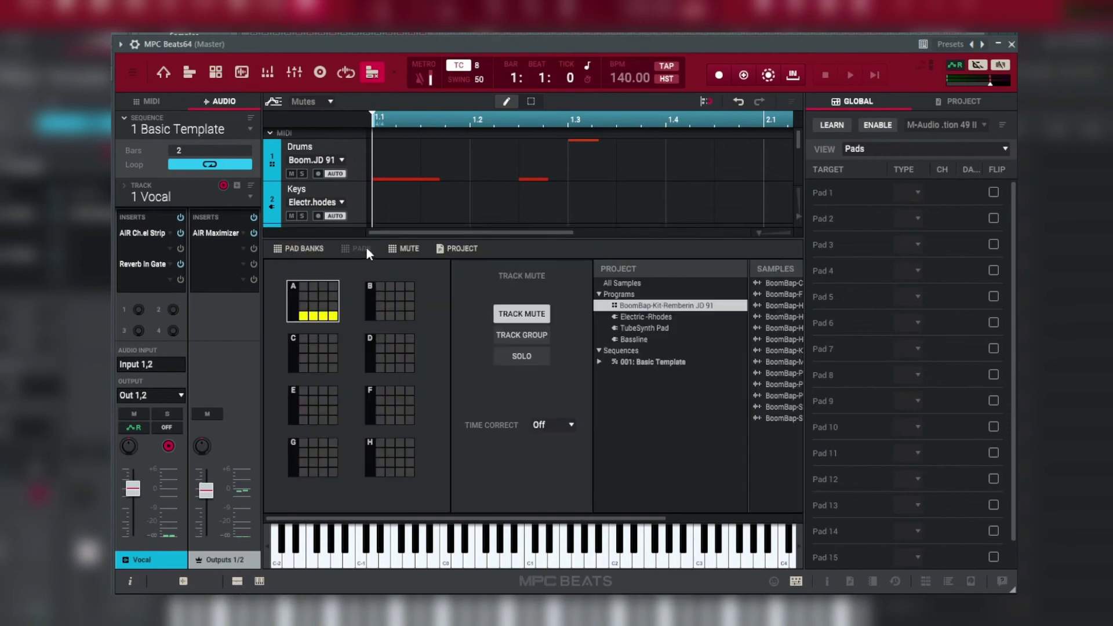
pyautogui.hscroll(5, 664, 493)
pyautogui.hscroll(-4, 715, 495)
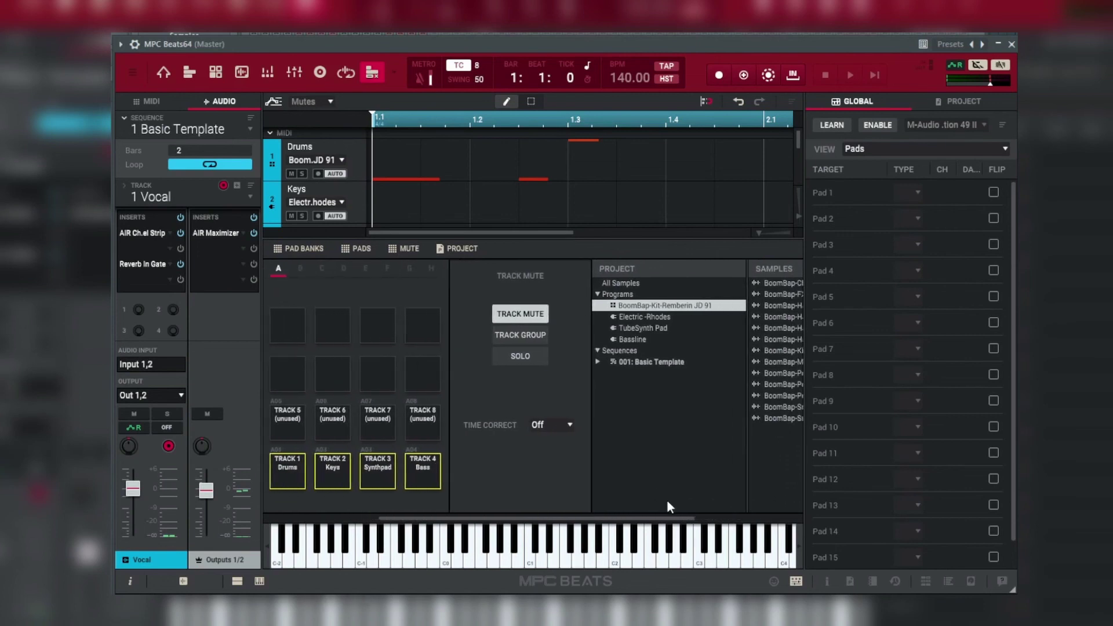
pyautogui.hscroll(-3, 646, 507)
# Toggle the Vocal and output channel strips off and back on.
pyautogui.click(184, 581)
pyautogui.click(186, 584)
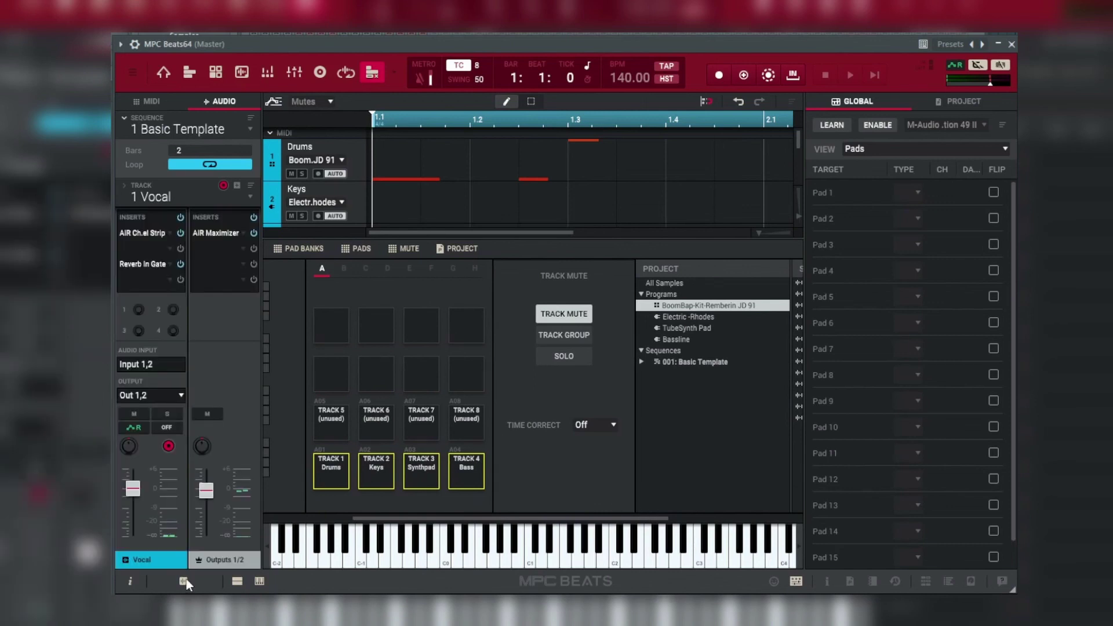
pyautogui.click(183, 582)
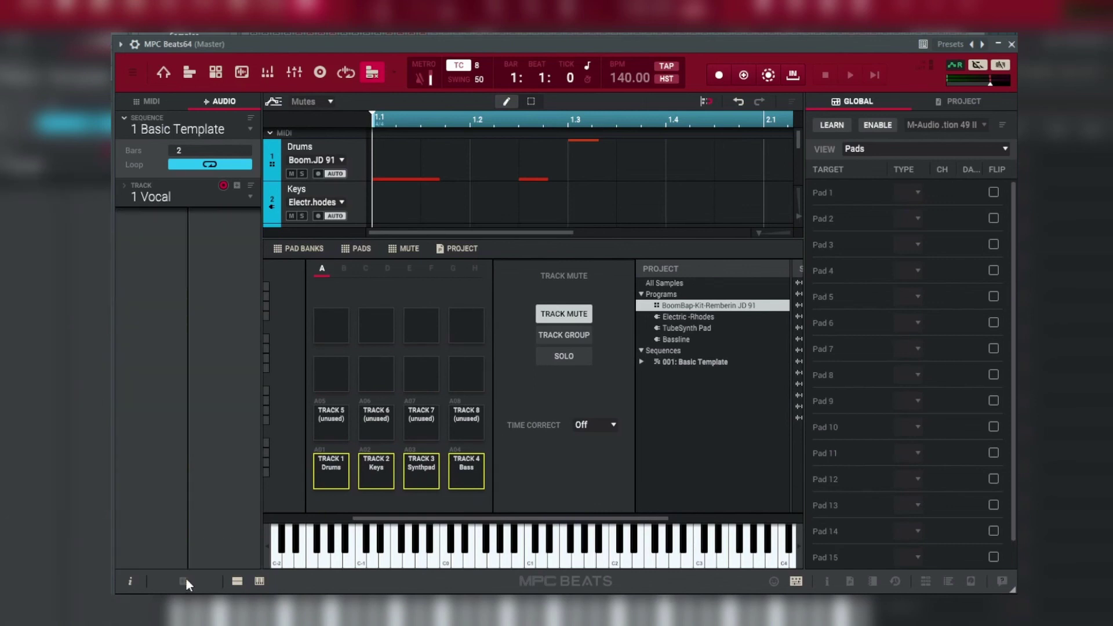
pyautogui.click(184, 581)
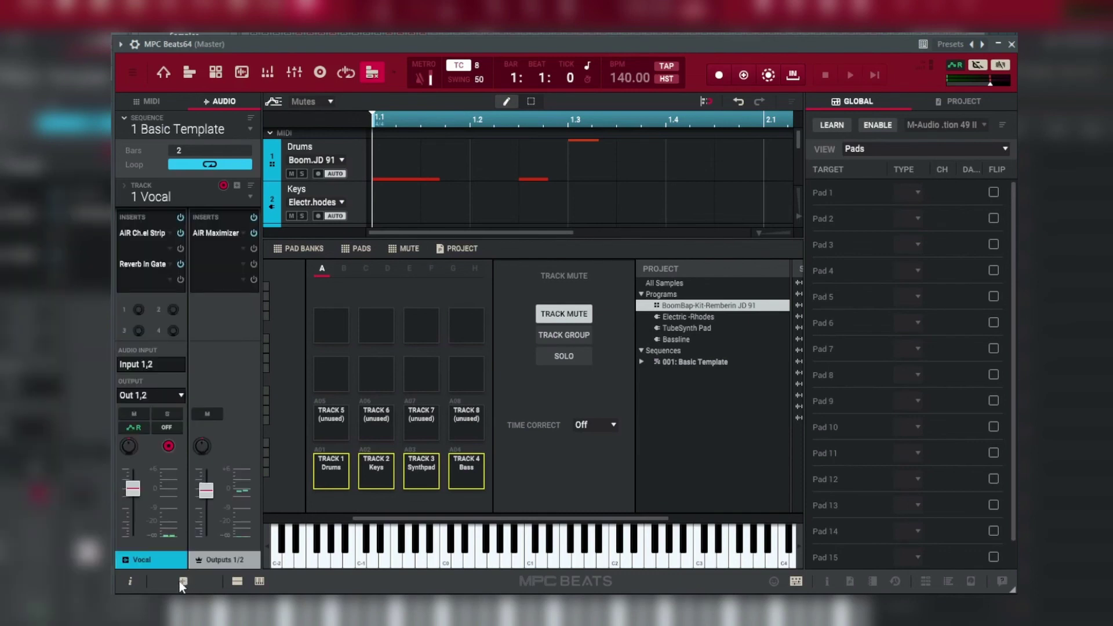